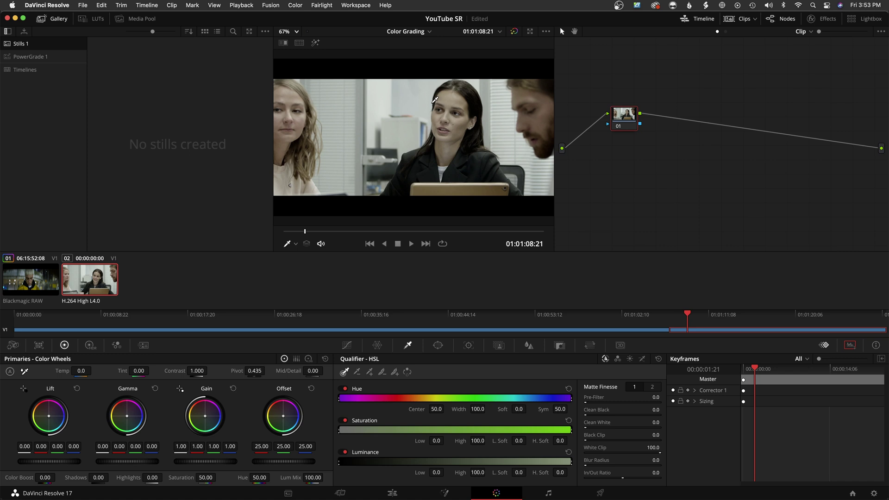
Select node 01 of the office clip in the node graph for grading.
drag(633, 121, 637, 122)
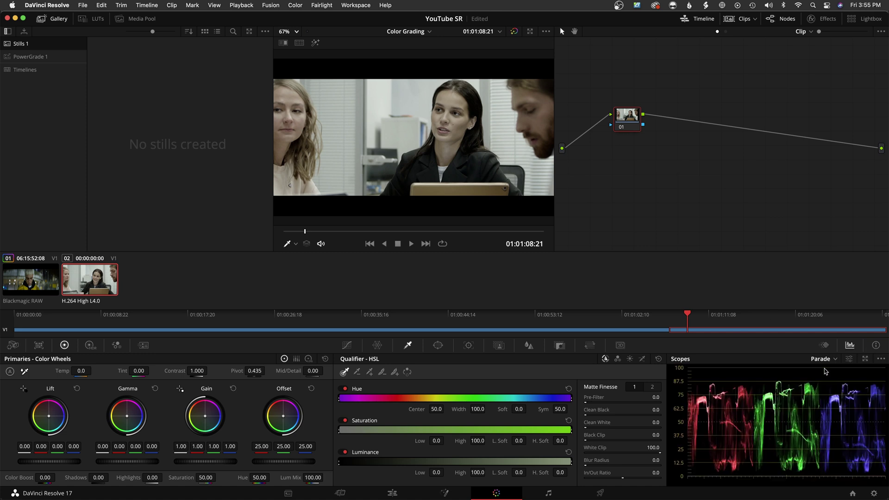
Switch the scope type from Parade to Waveform after briefly previewing the Vectorscope.
click(821, 359)
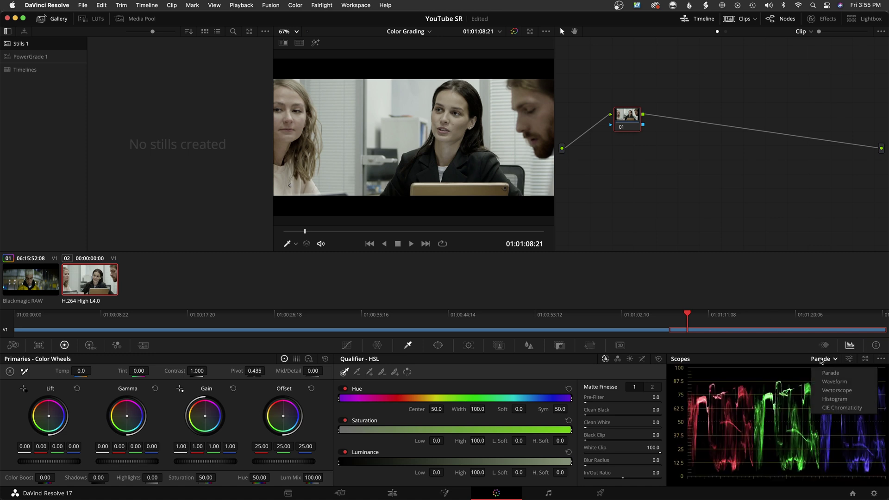
click(839, 390)
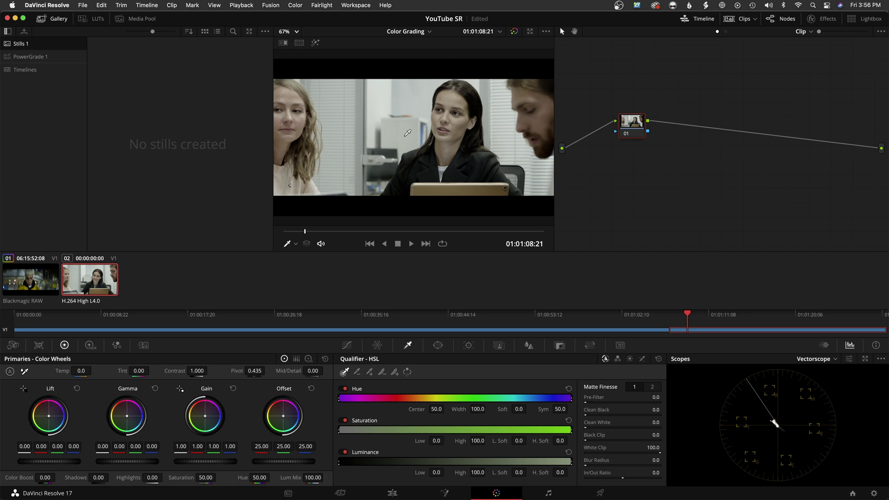
drag(631, 131, 635, 133)
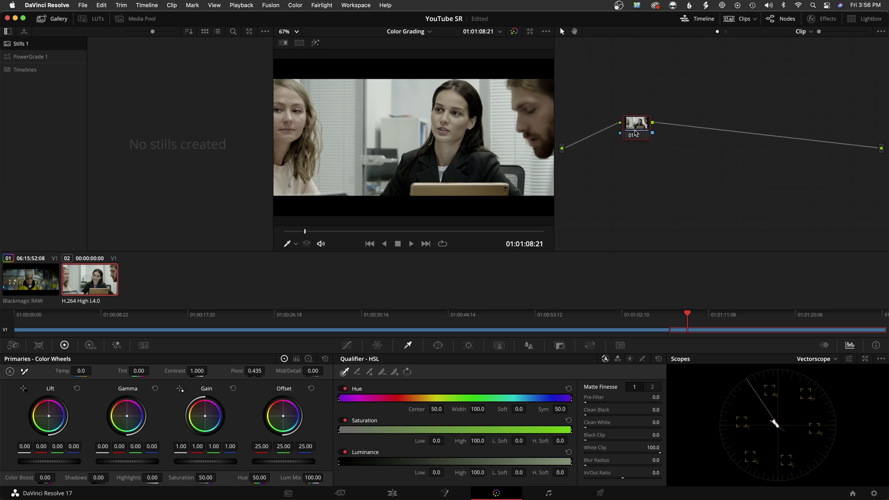
click(816, 360)
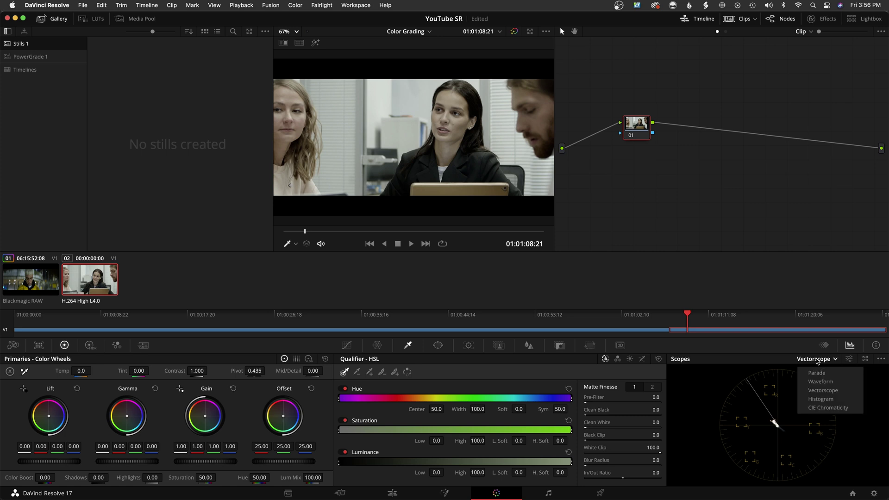
click(824, 384)
drag(635, 128, 635, 116)
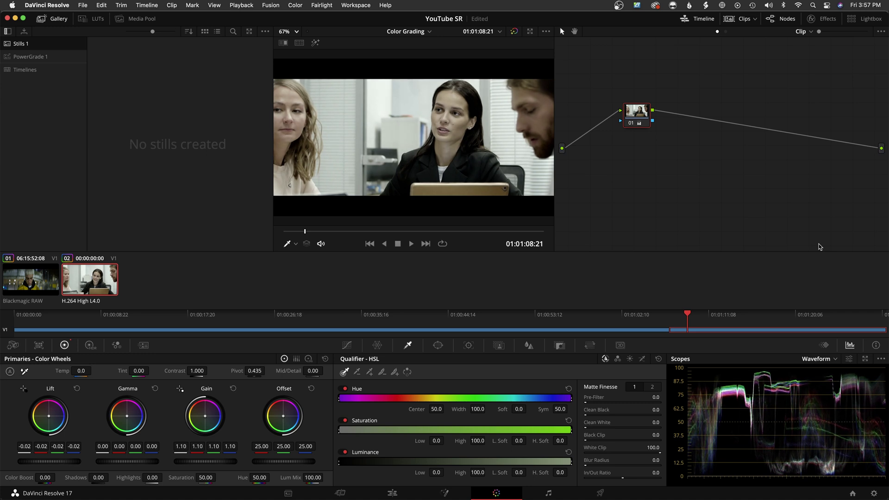
Grade node 01: Lift -0.02, Gamma -0.01, Gain 1.10, Contrast 1.044, Shadows 11.72.
drag(633, 118, 625, 119)
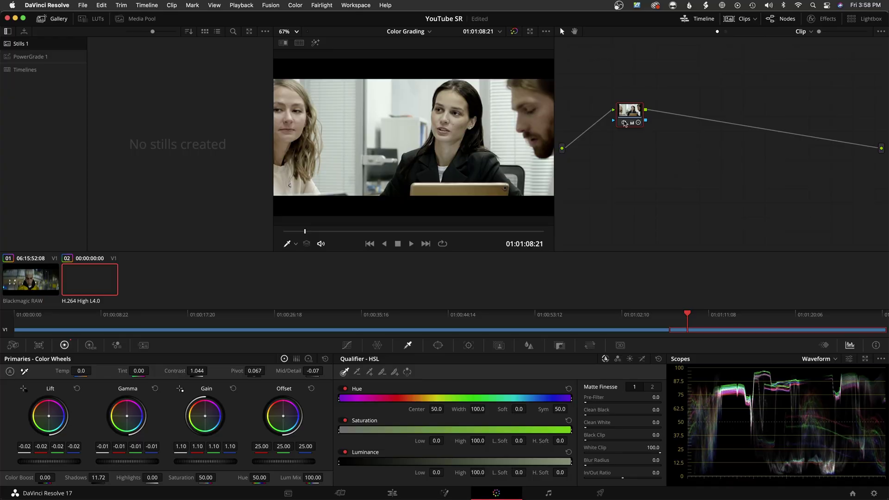
Try an automatic white balance by sampling the grey wall, then undo it.
drag(627, 115, 632, 114)
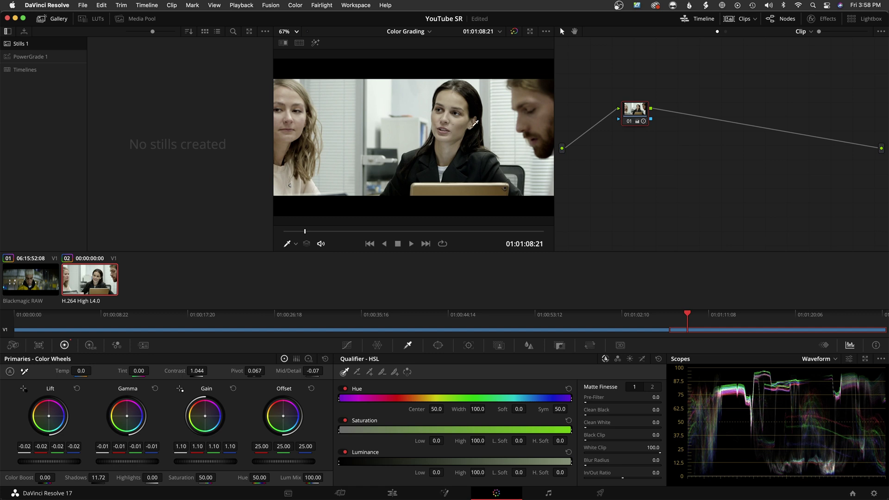
click(25, 373)
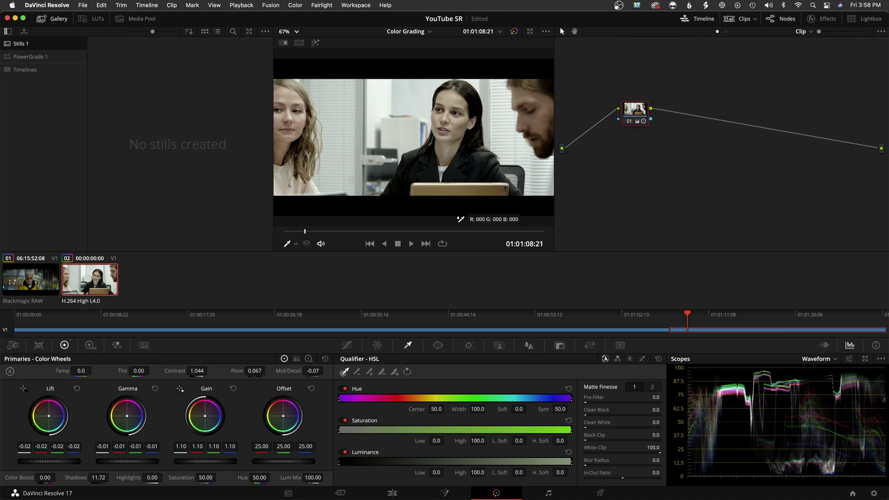
click(348, 119)
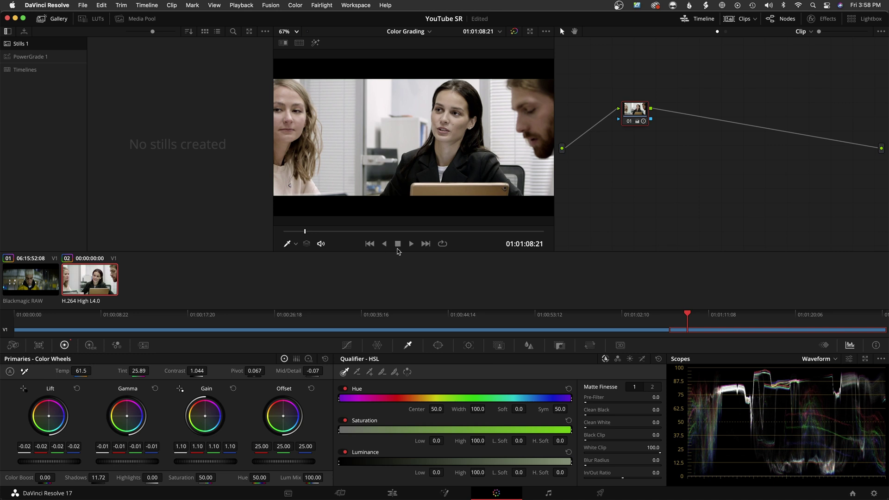
drag(635, 112, 628, 115)
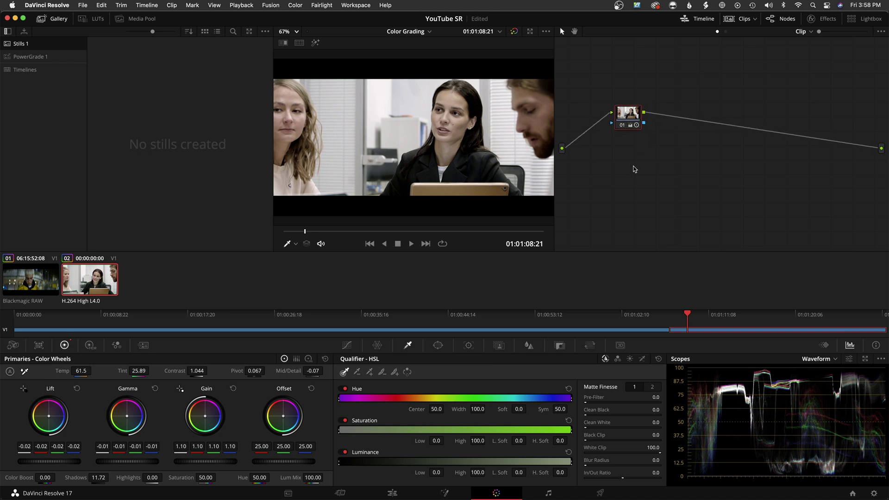
key(super+z)
key(super+z)
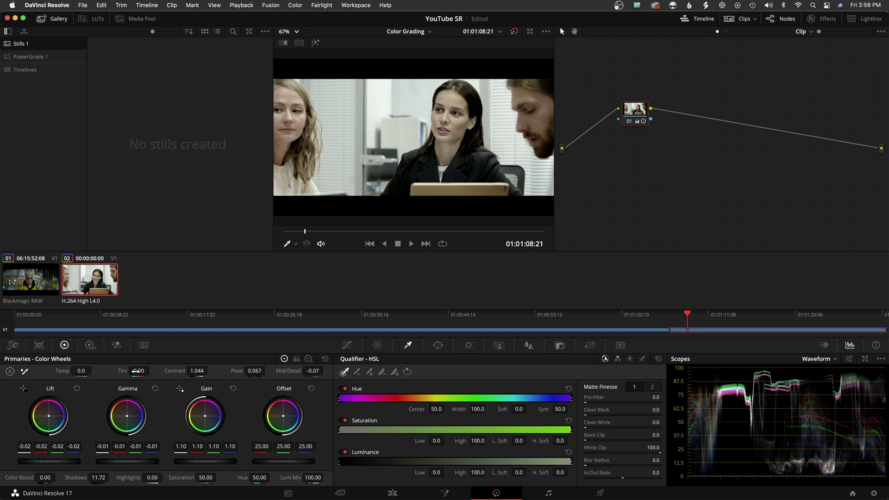
Set Tint to 14.50 and raise Saturation to 81.03.
drag(151, 370, 151, 370)
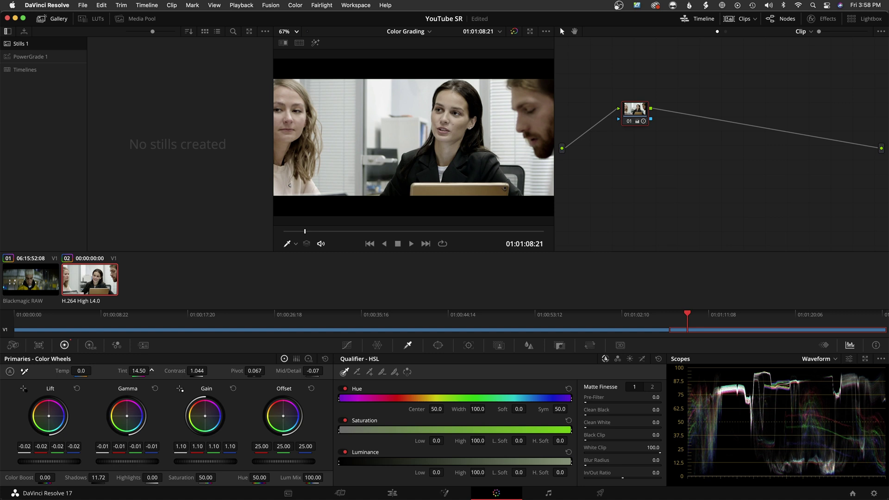
drag(151, 370, 81, 372)
key(ctrl+z)
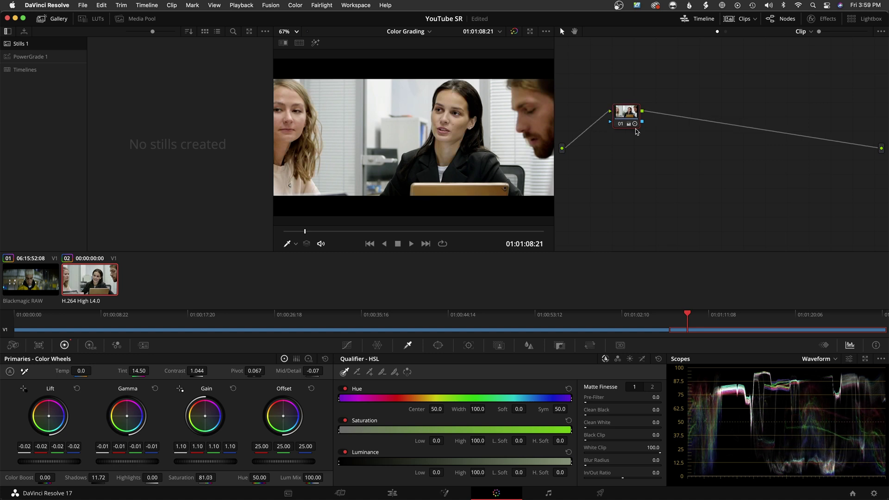
Change the scope type from Waveform to Vectorscope with node 01 selected.
click(816, 359)
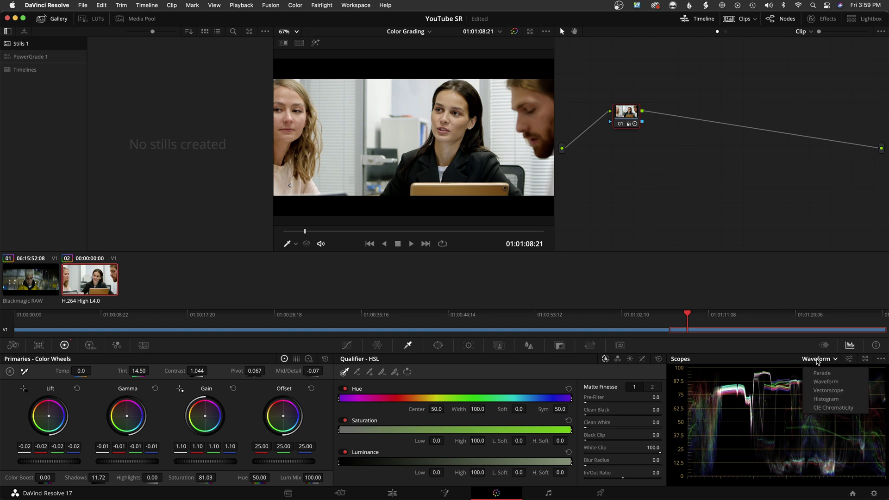
click(828, 392)
drag(617, 118, 613, 118)
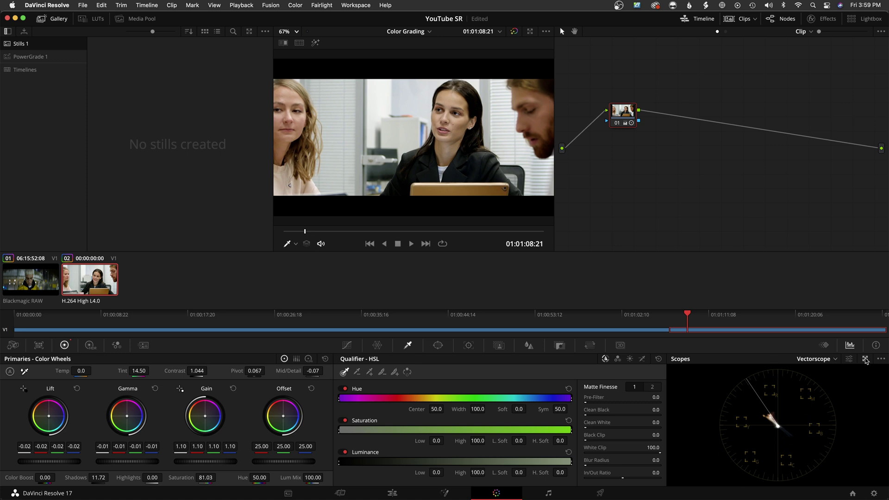
Float the scopes as a large four-view window and open the lower vectorscope's settings.
click(850, 345)
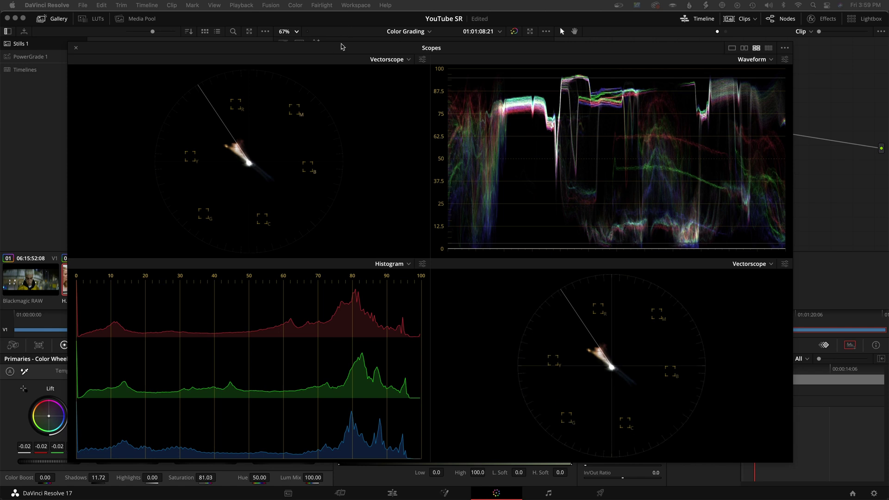
drag(320, 53, 420, 55)
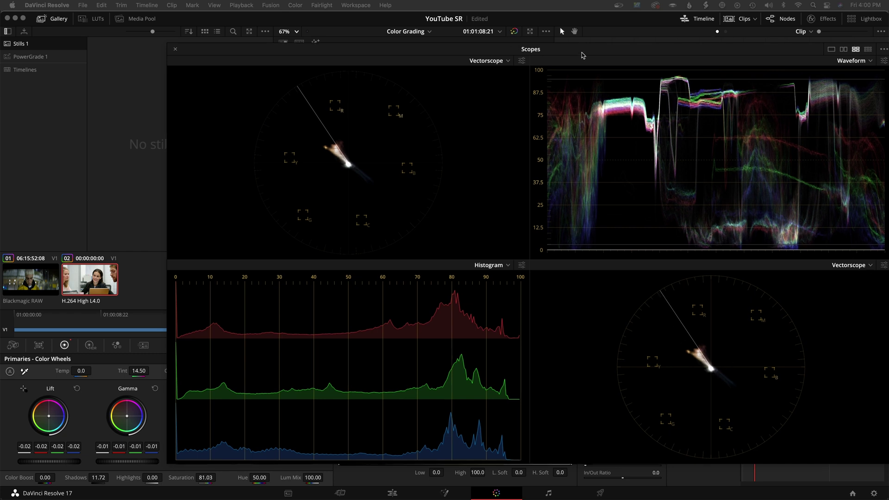
drag(541, 50, 486, 42)
click(828, 257)
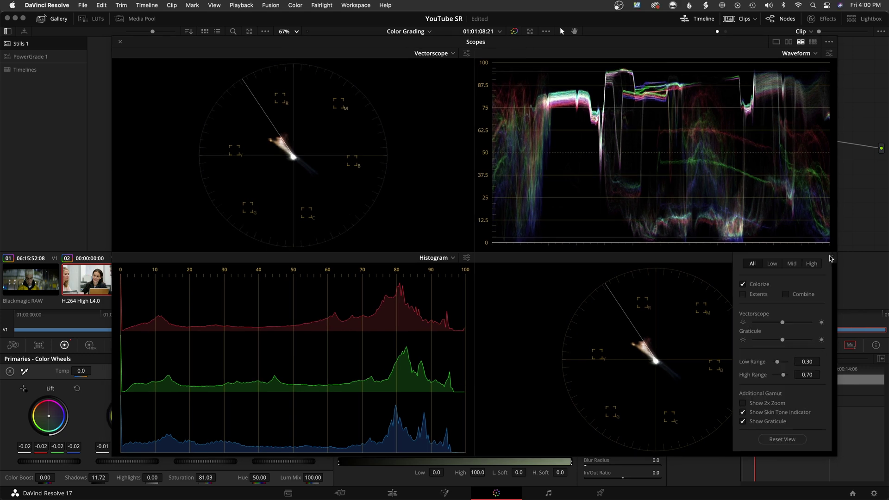
Toggle Show Skin Tone Indicator off and back on, then close the settings popup.
click(742, 412)
click(742, 413)
click(556, 326)
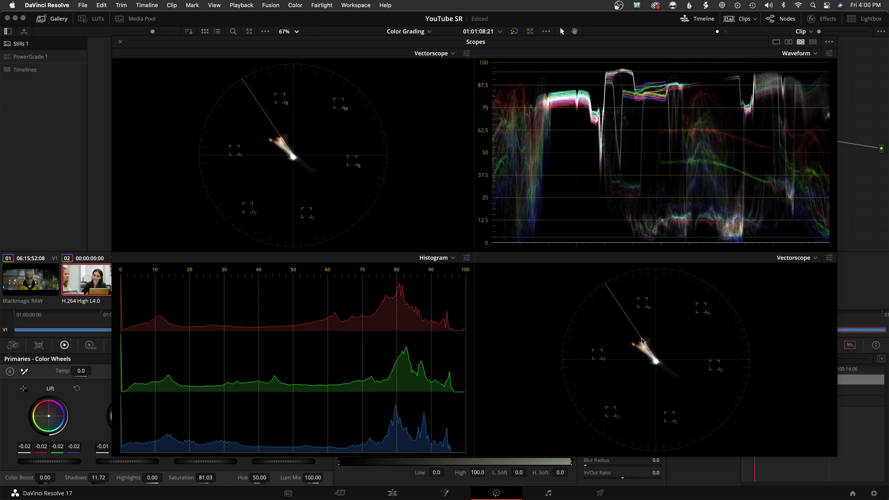
Close the scopes window and add serial node 02 after node 01.
click(119, 42)
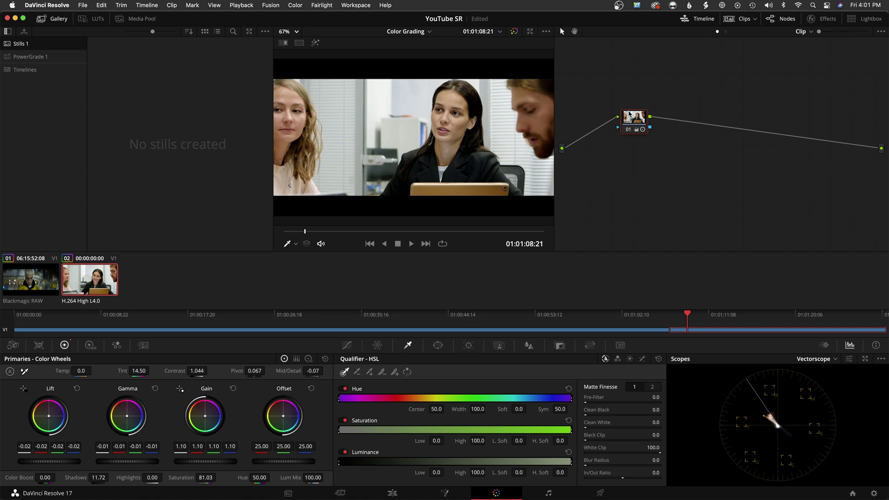
mouse_move(629, 114)
mouse_down()
mouse_move(619, 119)
mouse_move(640, 117)
mouse_up()
key(alt+s)
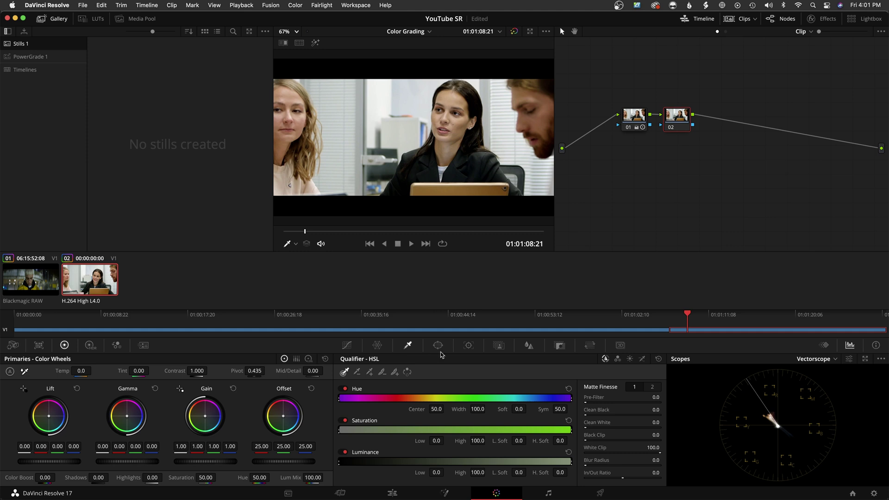
Zoom the input sizing to 7.176 on the woman's face.
click(590, 348)
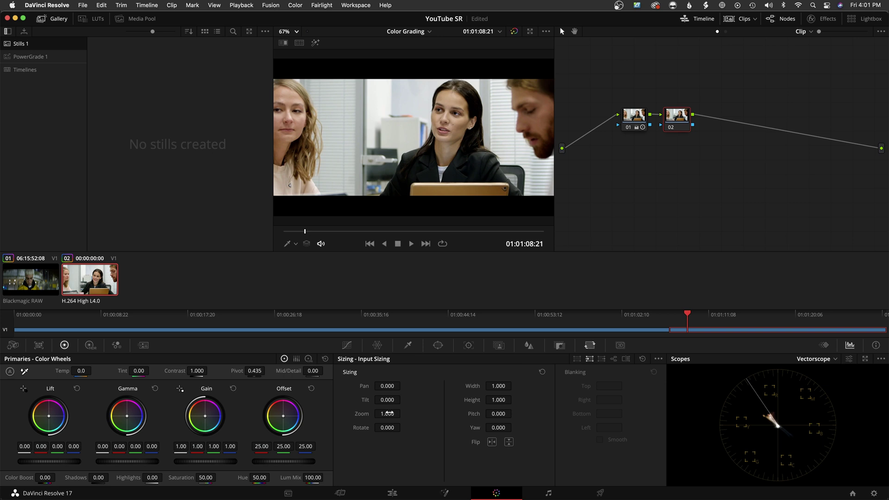
drag(387, 413, 384, 386)
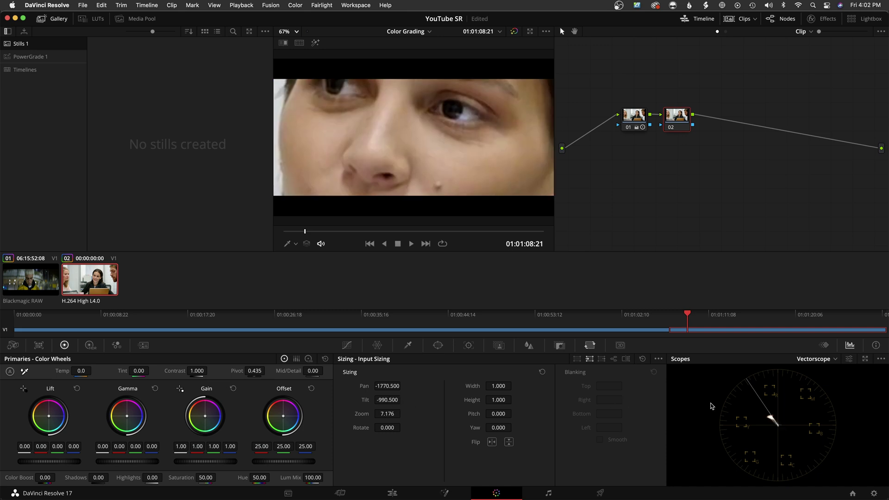
click(865, 359)
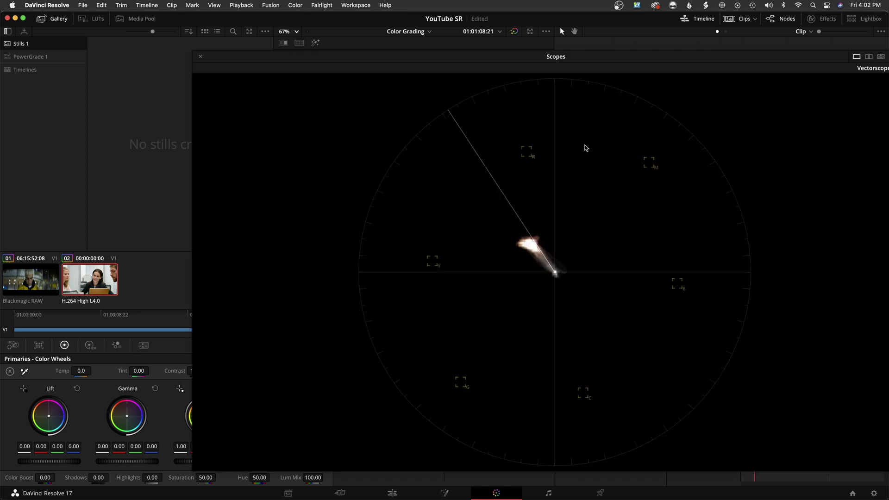
Position the floating vectorscope window so the zoomed face and Tint value stay visible.
drag(611, 57, 514, 55)
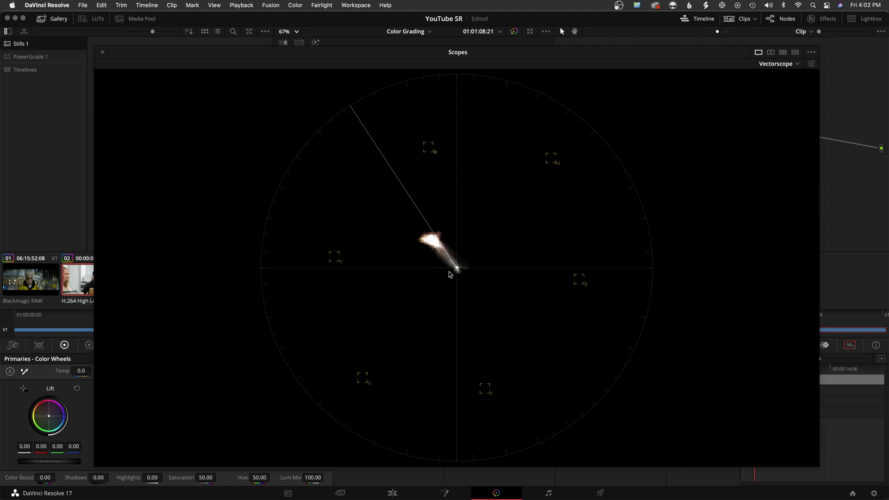
drag(274, 52, 310, 216)
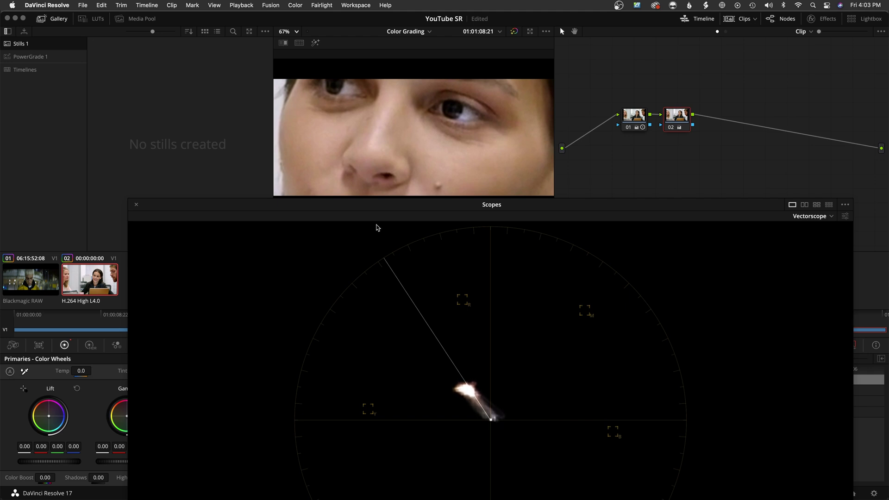
drag(352, 204, 395, 189)
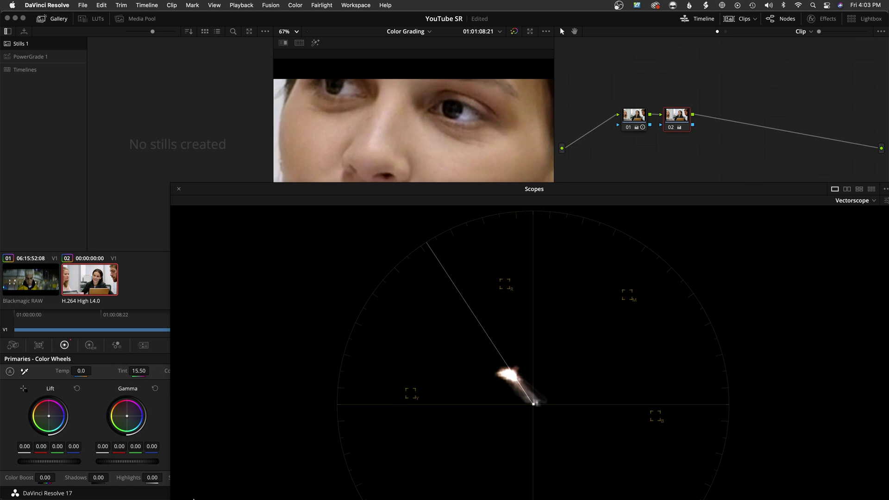
Reset node 02's Tint and raise it to 22.50, then close the floating scopes.
double_click(121, 368)
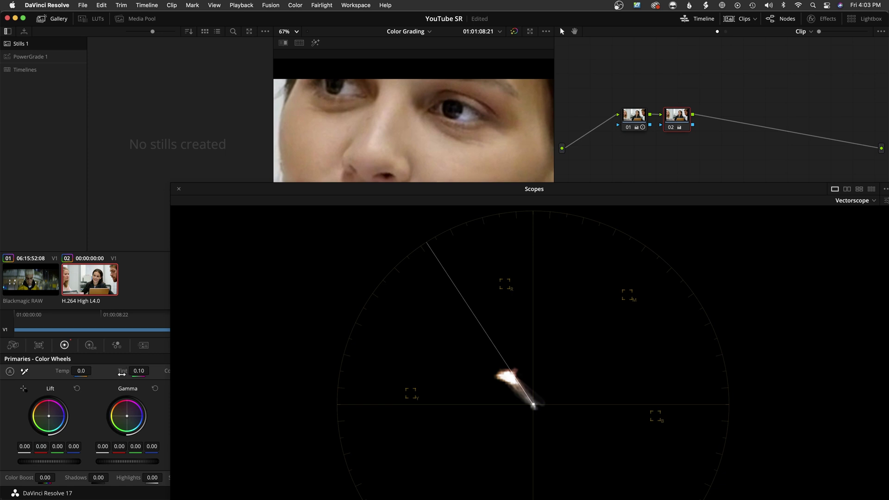
mouse_move(137, 370)
mouse_down()
mouse_move(152, 371)
mouse_move(138, 371)
mouse_up()
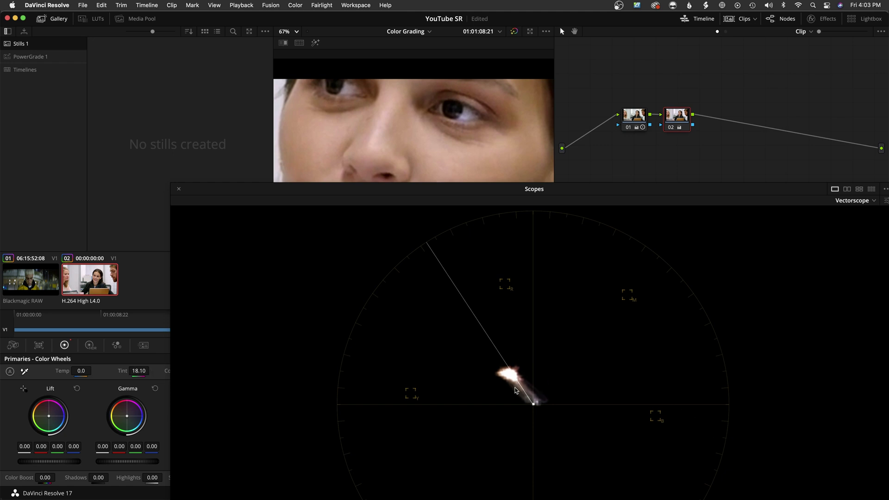
double_click(122, 371)
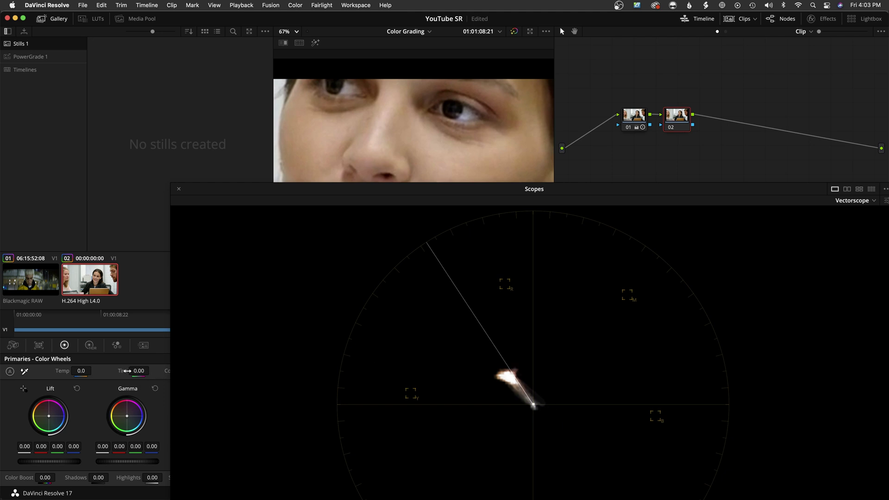
drag(139, 371, 153, 371)
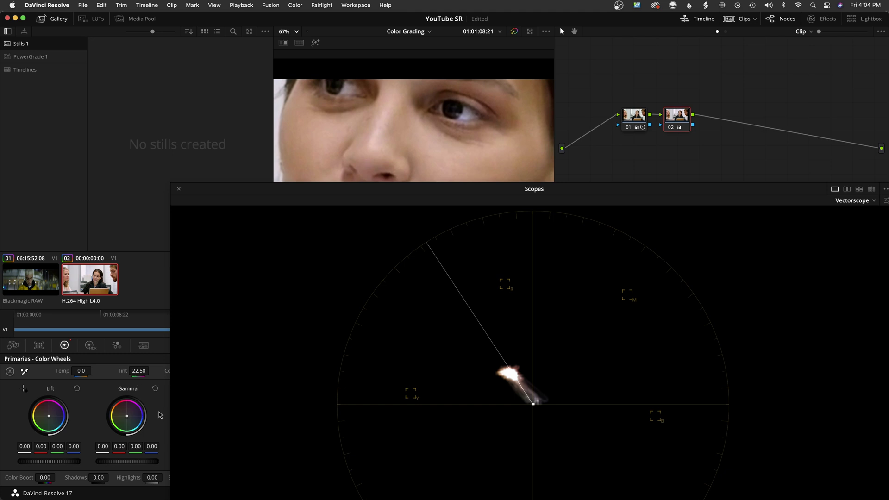
click(179, 189)
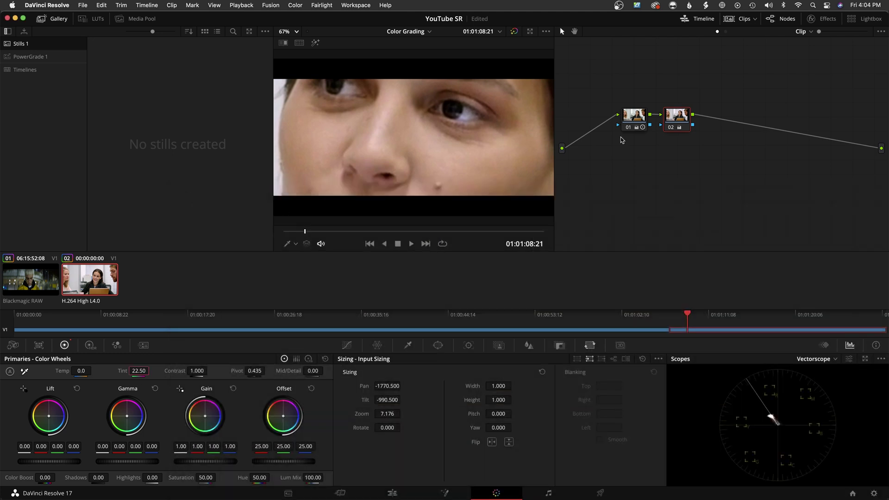
Reset input sizing to zoom 1.000 for the full frame, then bypass tint node 02 to compare.
click(289, 31)
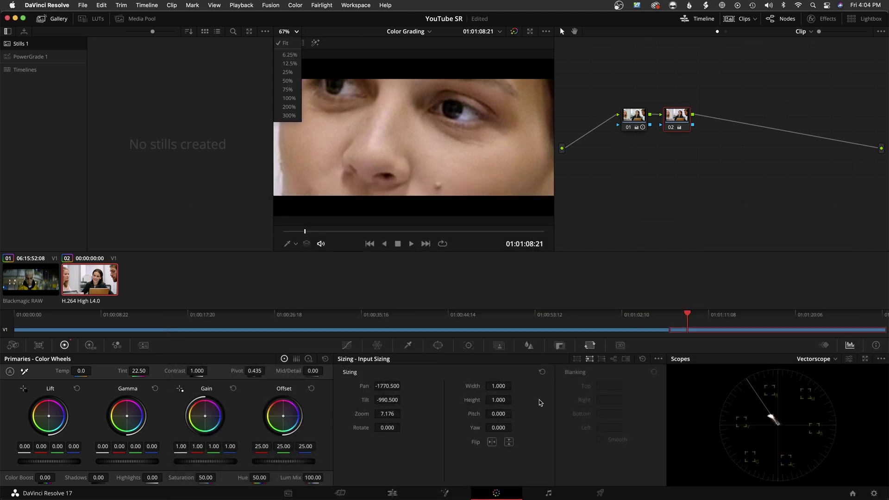
click(542, 372)
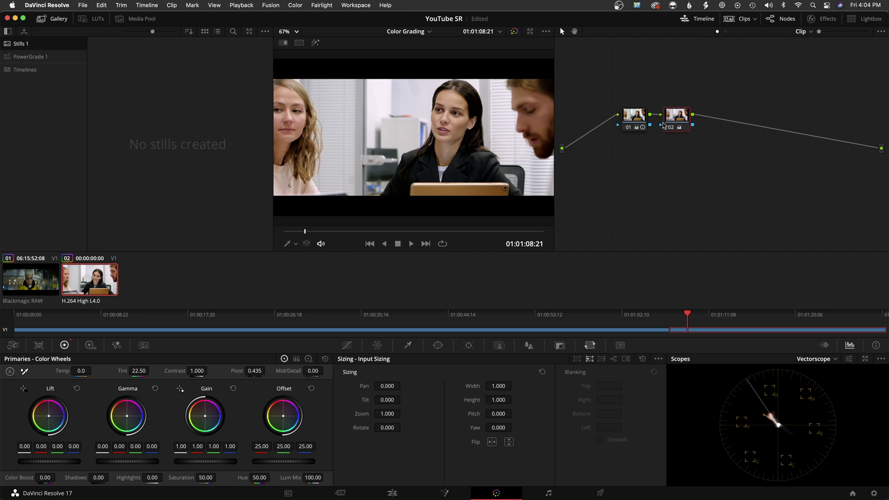
key(ctrl+d)
key(ctrl+d)
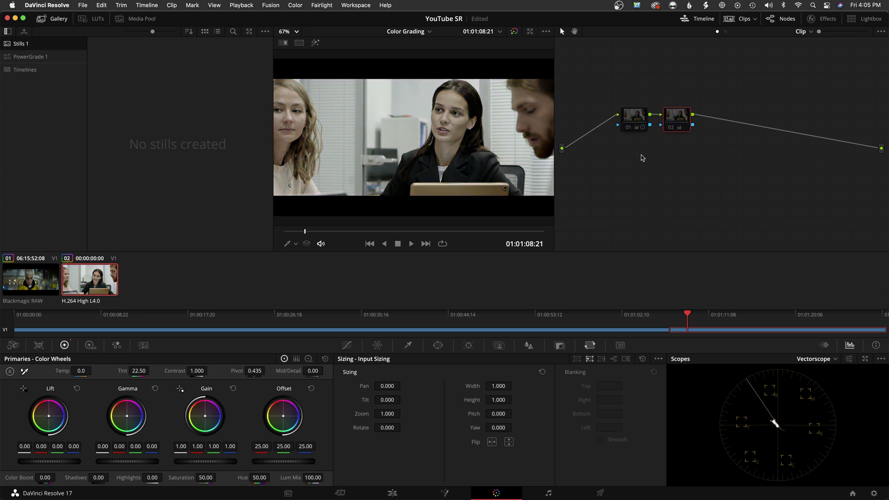
Select node 01 to inspect its grade of Tint 14.50 and Saturation 81.03.
click(634, 118)
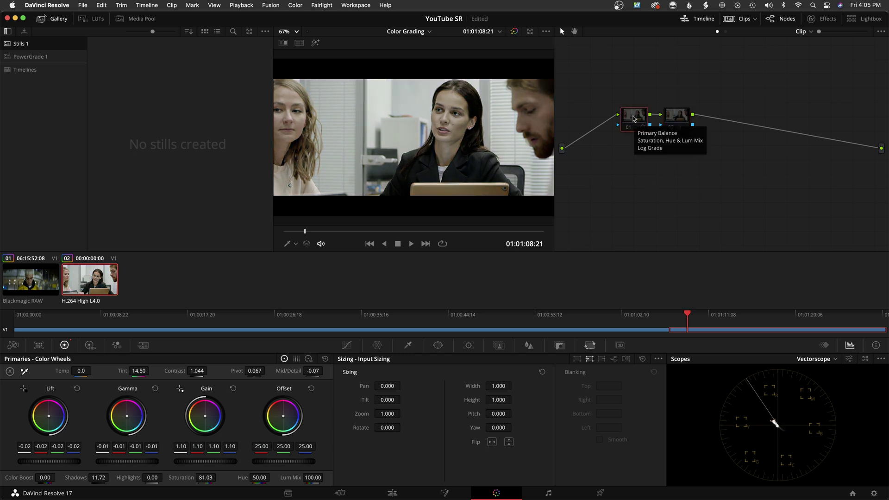